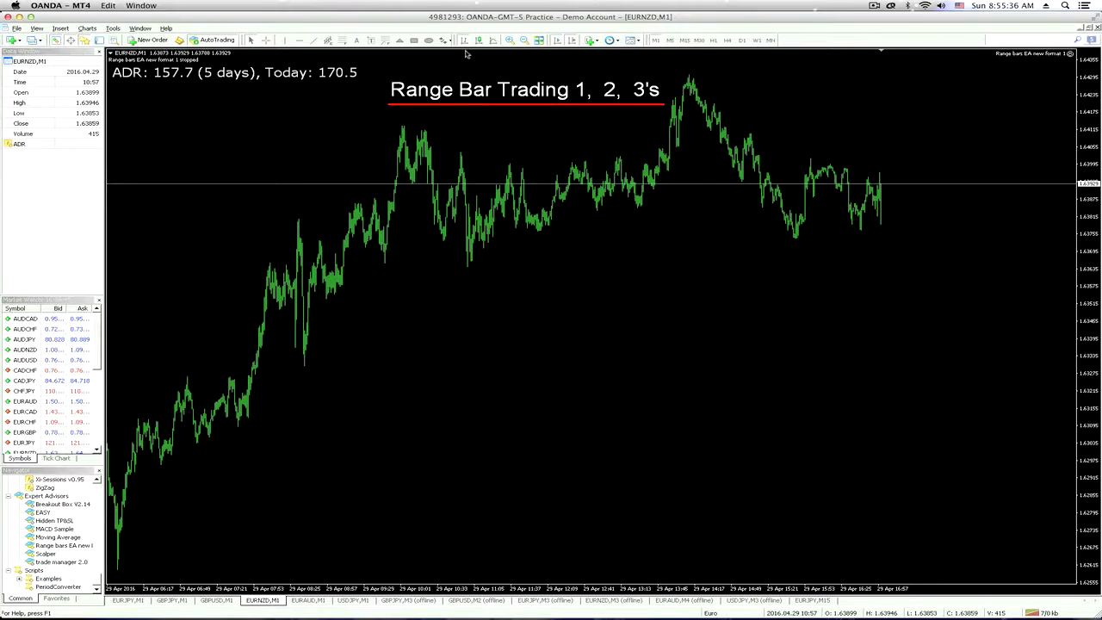
Magnify the EURNZD M1 chart and measure the price span between the 16:25 bar and the bars around 16:00 with the crosshair
click(508, 41)
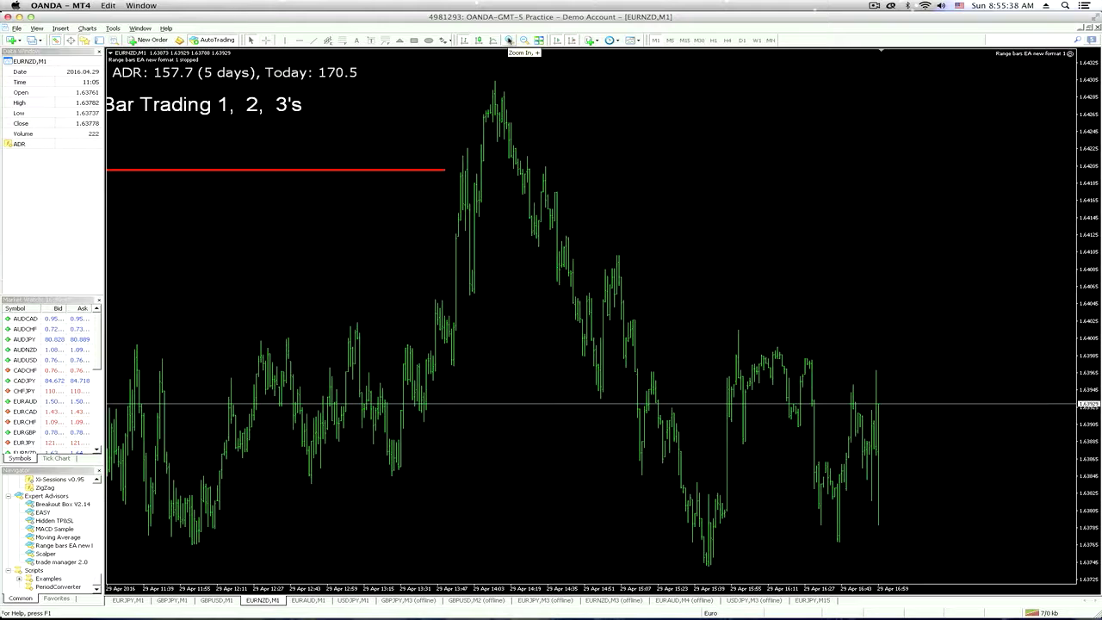
click(509, 40)
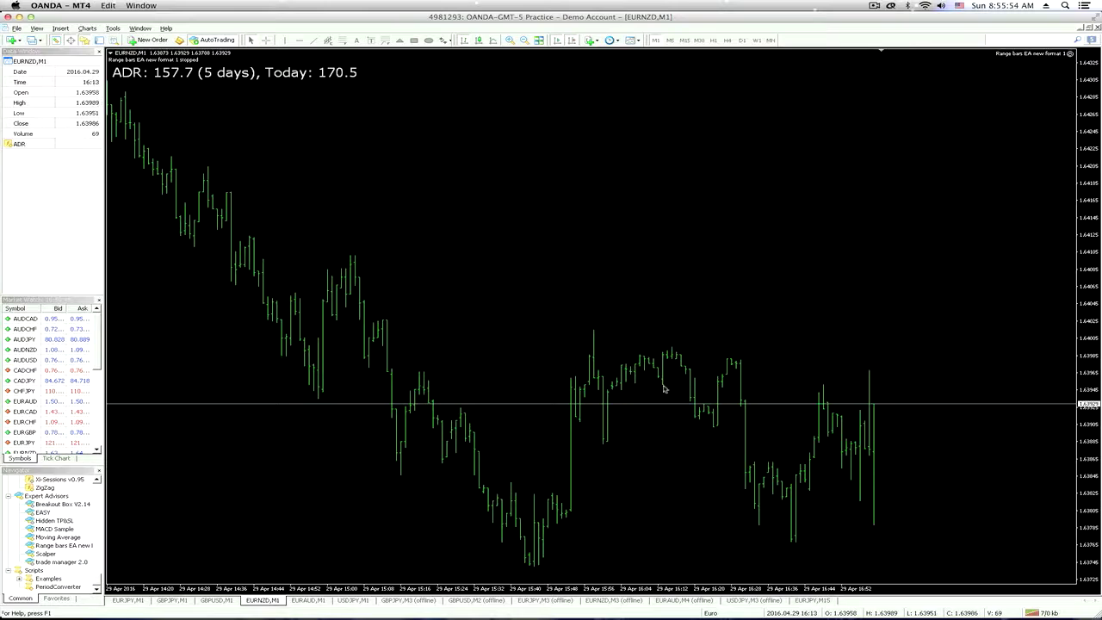
middle_click(716, 351)
drag(716, 349, 588, 408)
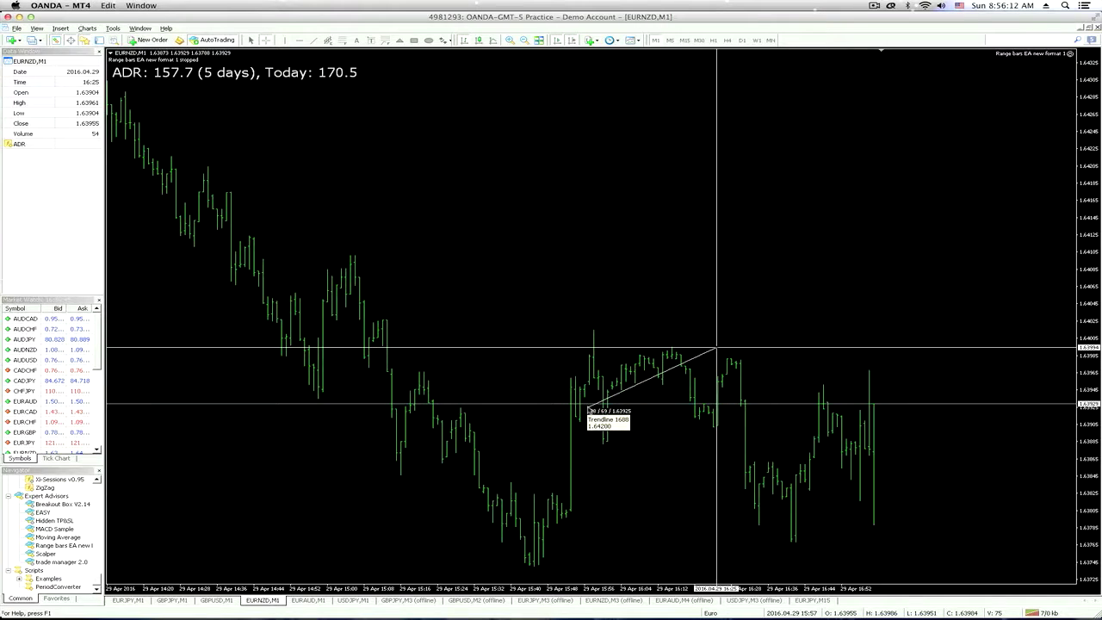
drag(588, 409, 588, 406)
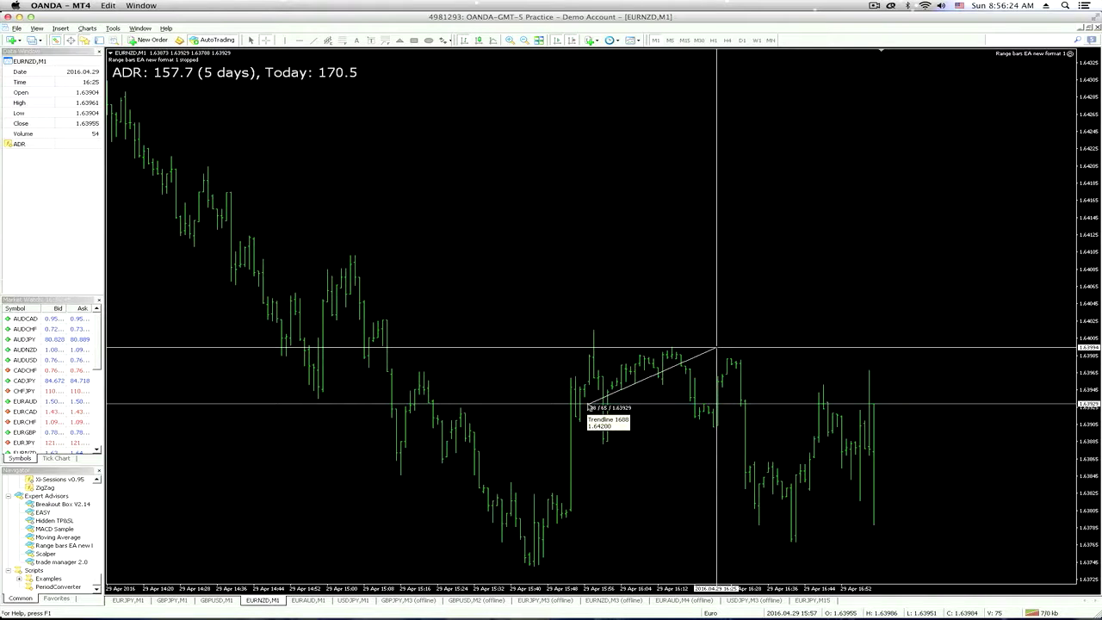
drag(587, 406, 606, 405)
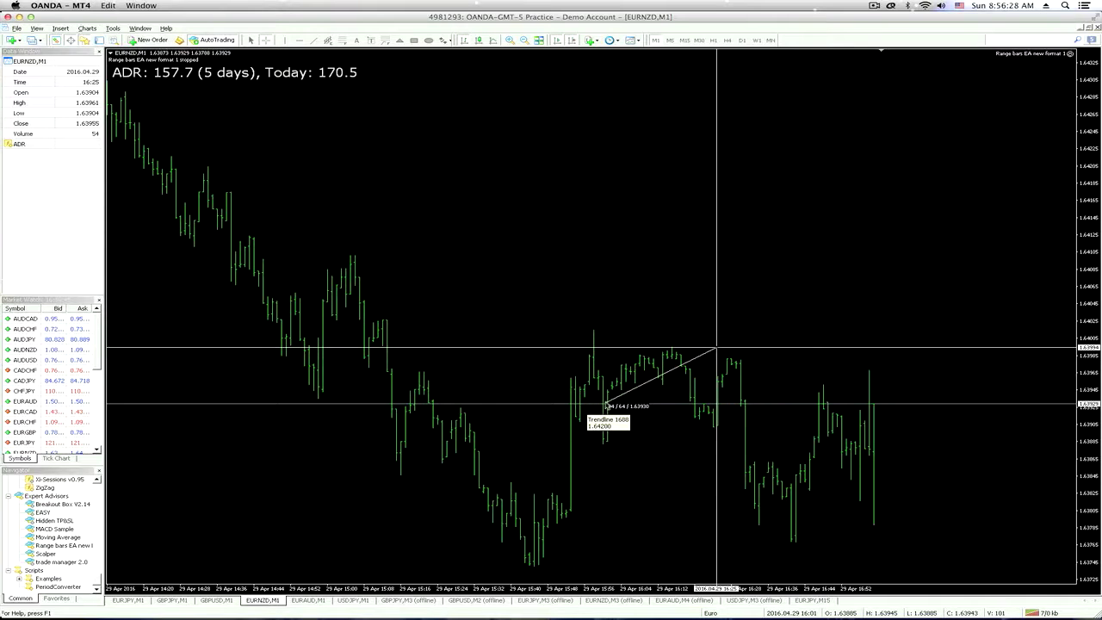
drag(606, 404, 607, 403)
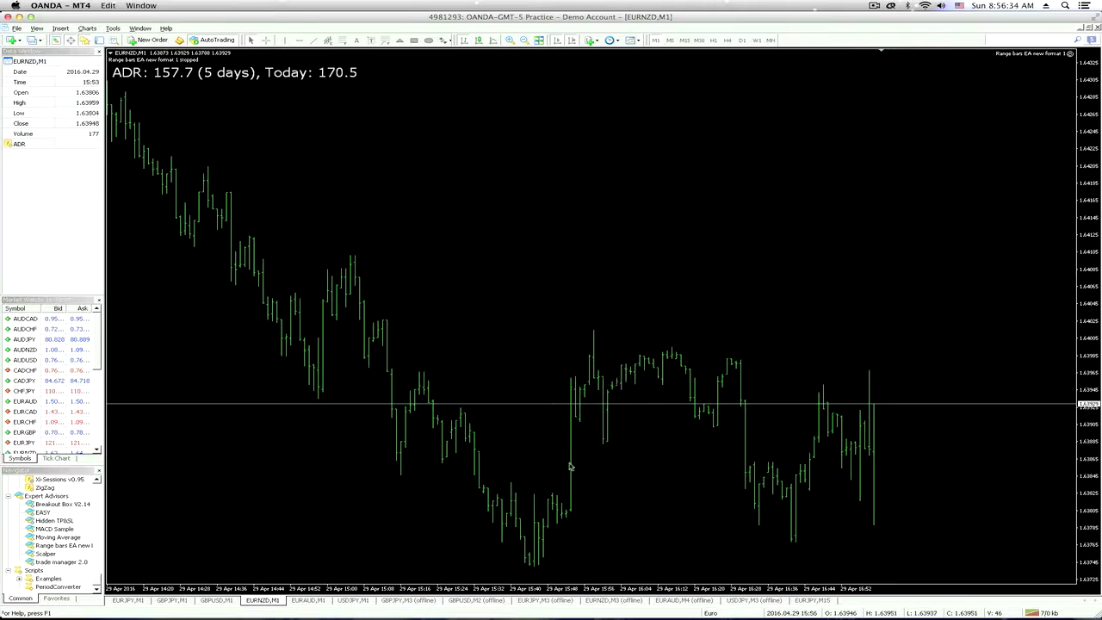
Measure the sharp rise near 15:50 and the surrounding swing with the crosshair, and restore the wider chart view
middle_click(582, 508)
drag(583, 512, 582, 447)
middle_click(758, 336)
drag(757, 334, 571, 441)
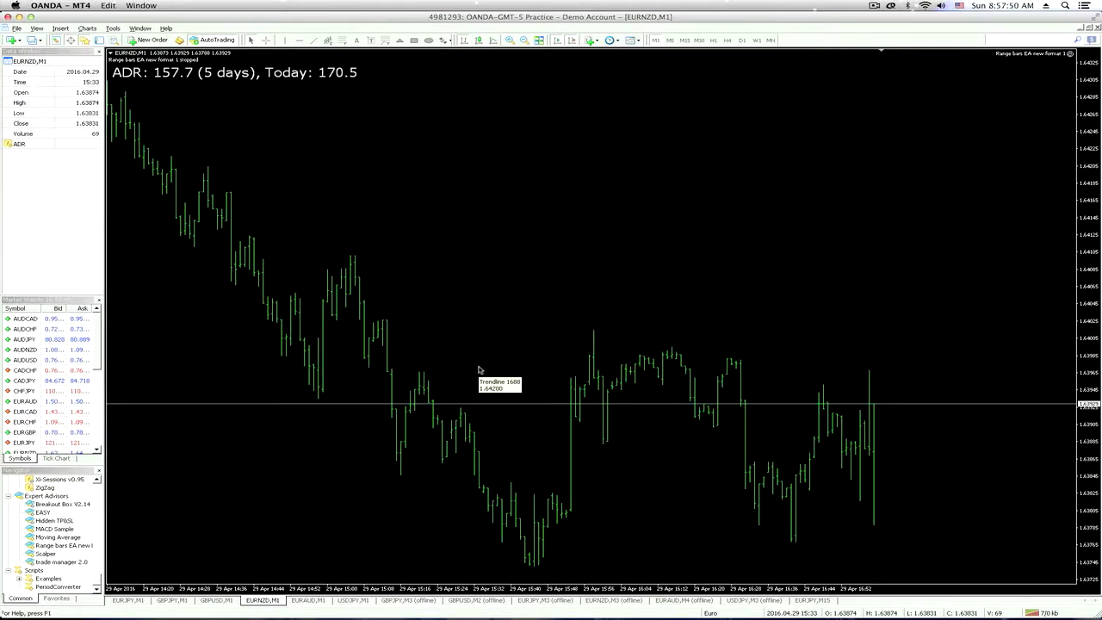
click(523, 42)
click(522, 41)
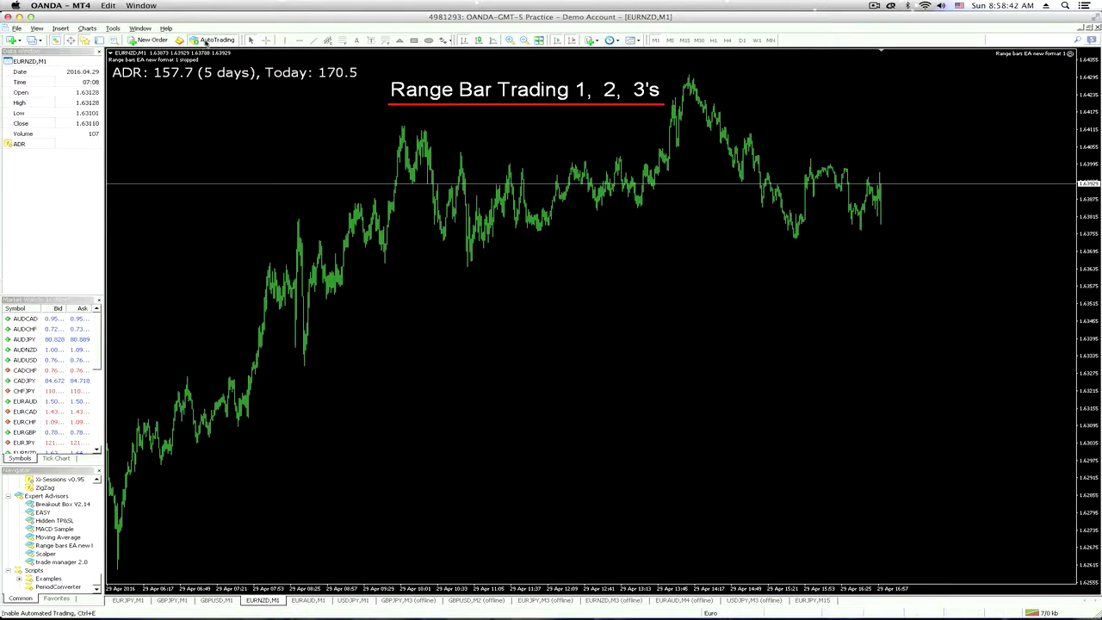
Try to attach Range bars EA new format 1 to the EURNZD M1 chart, but decline replacing the existing expert advisor
click(214, 40)
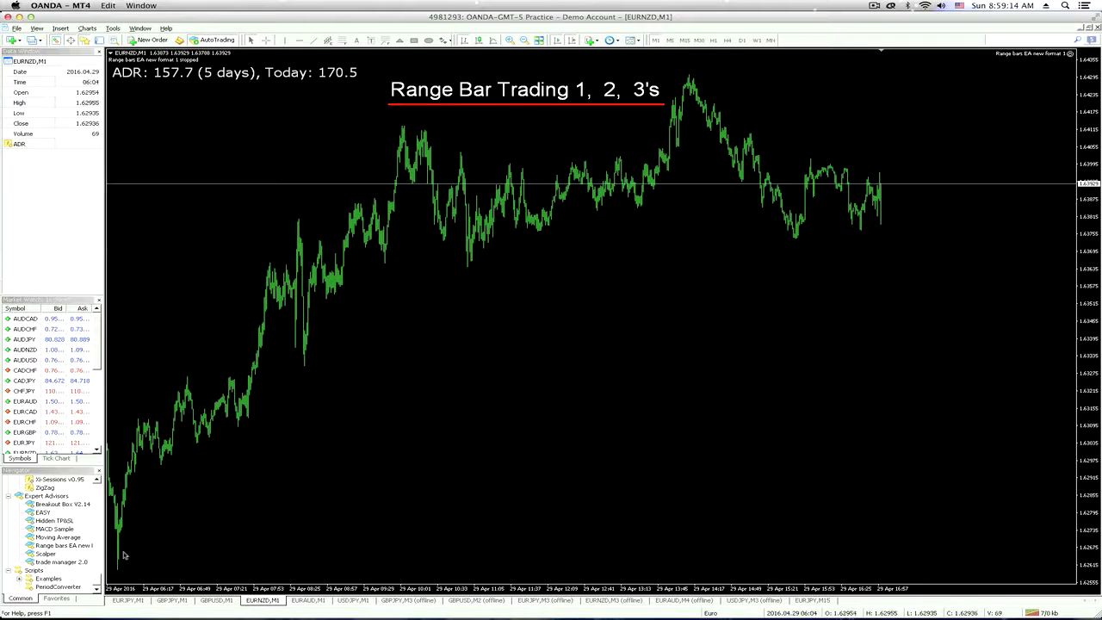
double_click(29, 547)
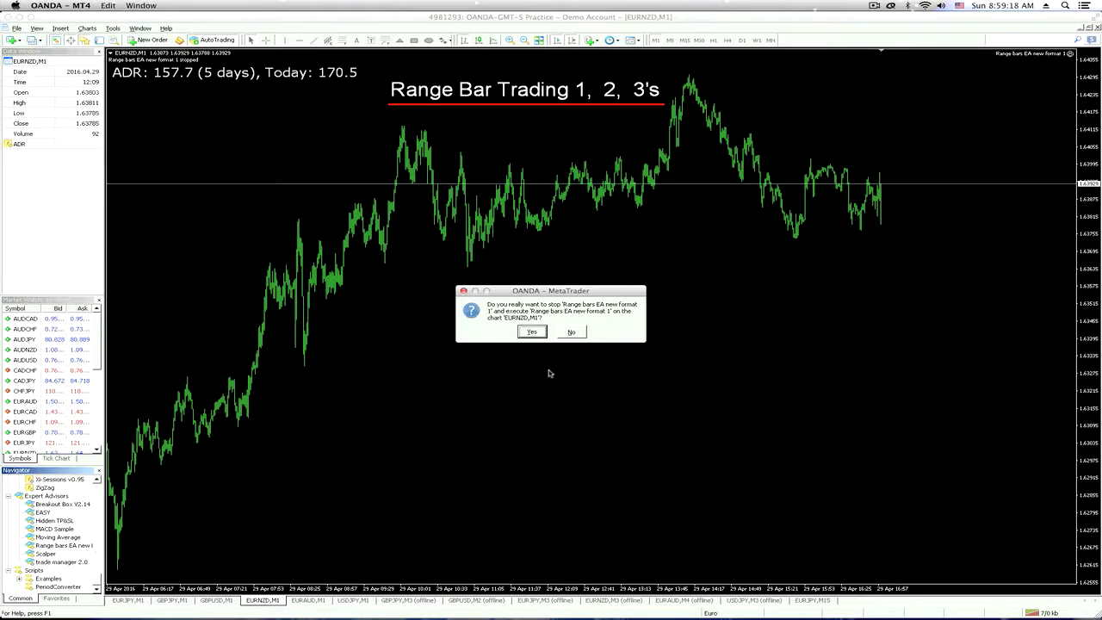
click(571, 332)
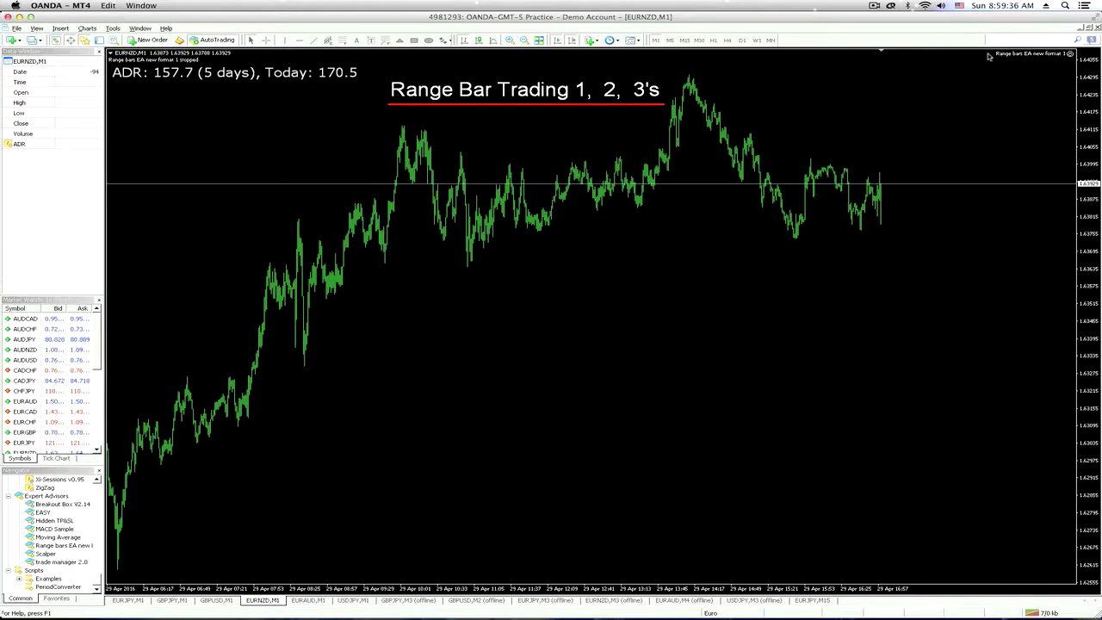
click(874, 6)
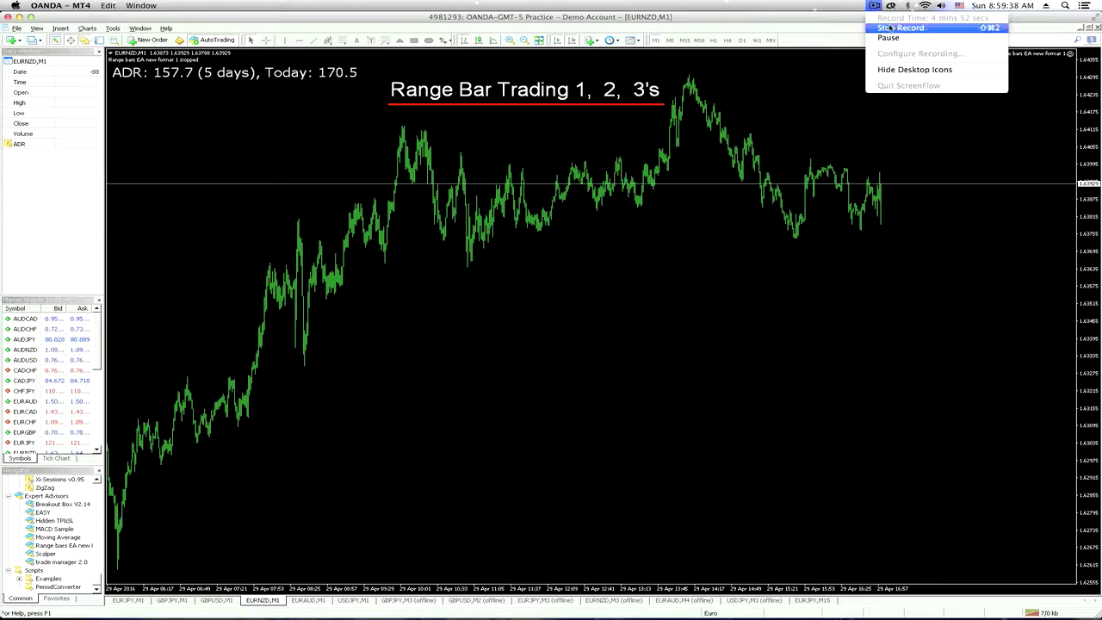
click(887, 38)
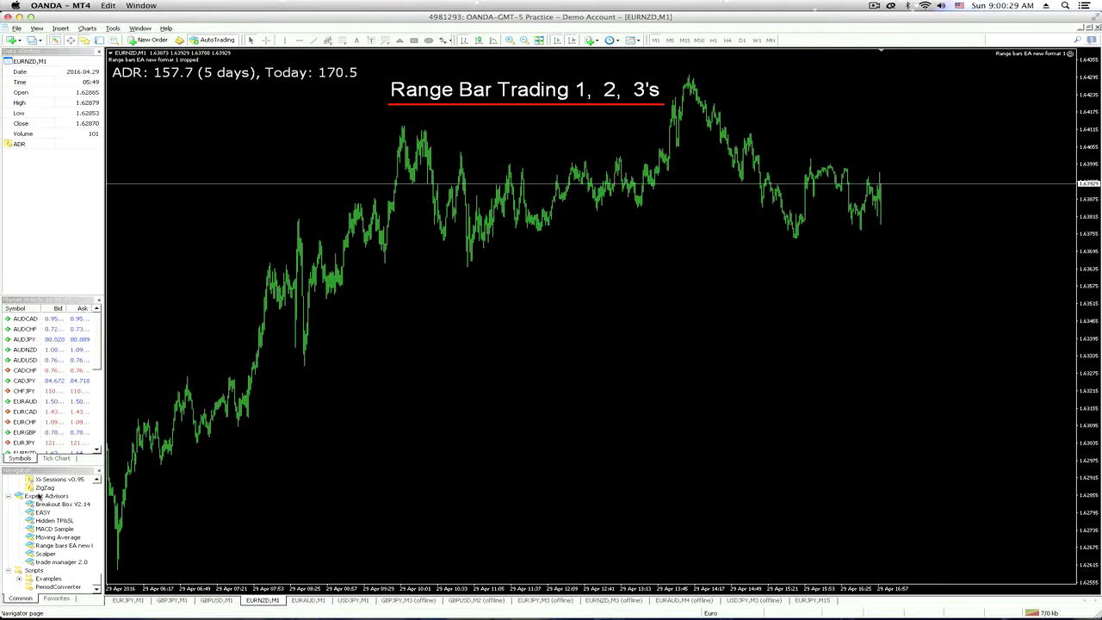
click(43, 496)
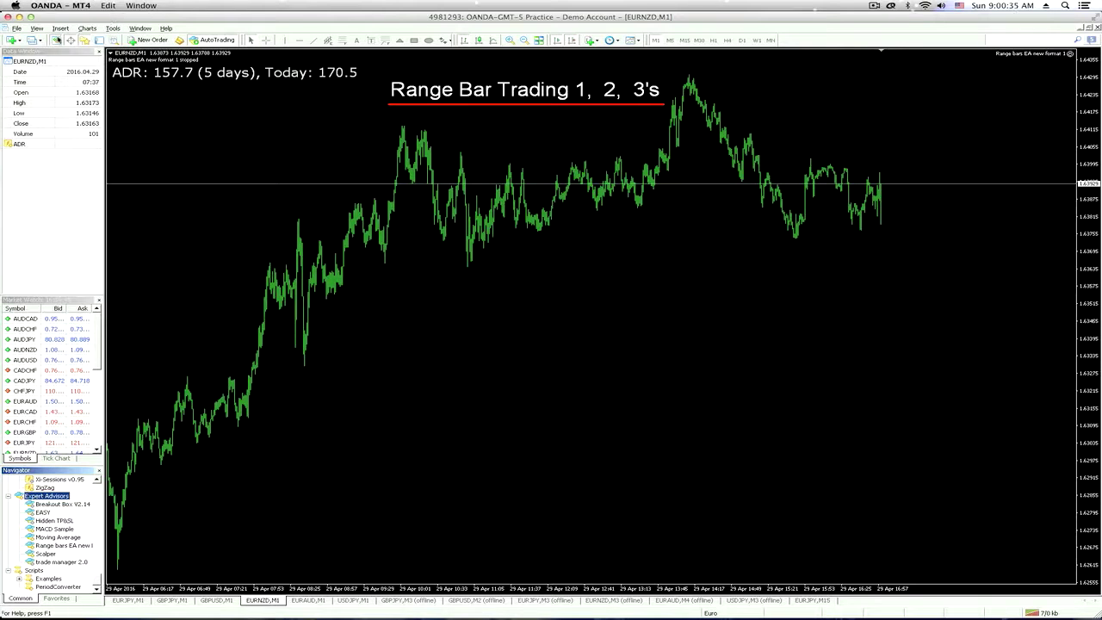
click(37, 29)
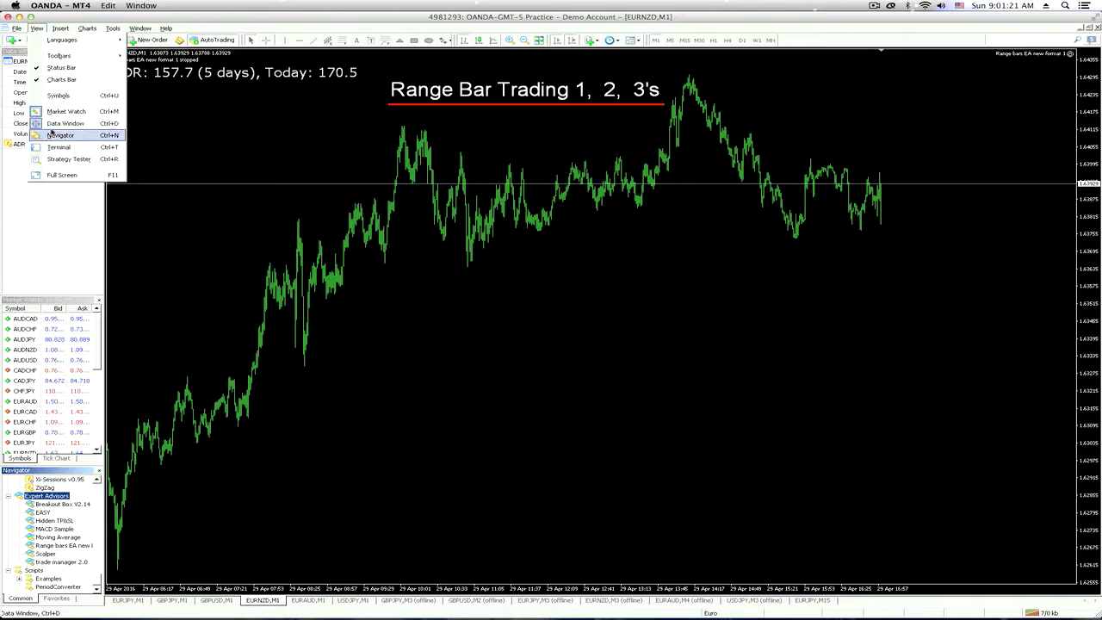
click(47, 228)
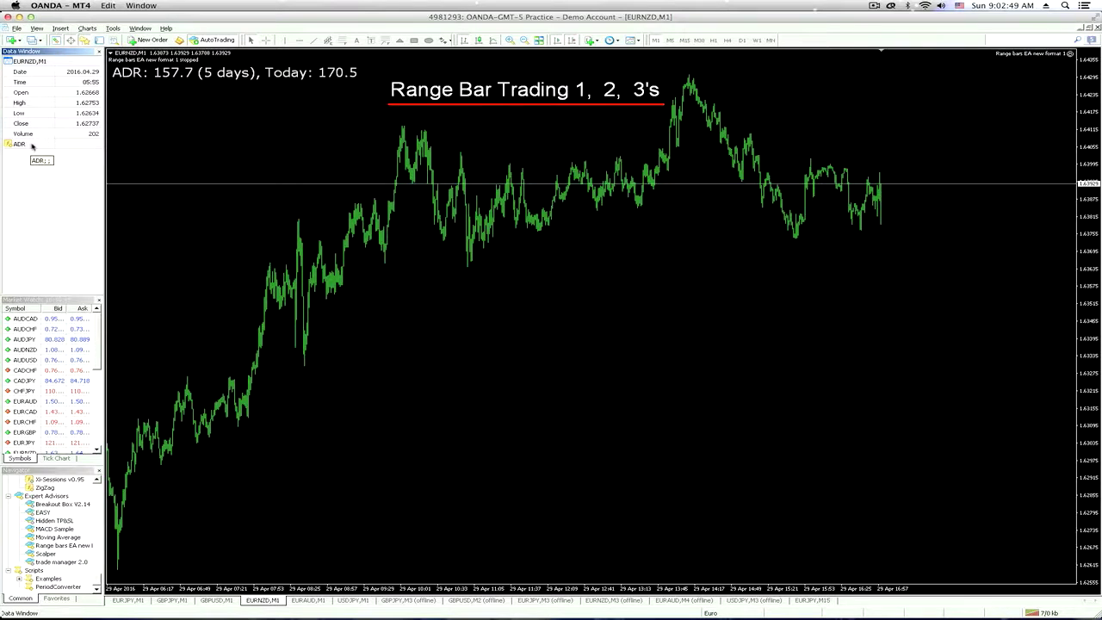
click(37, 29)
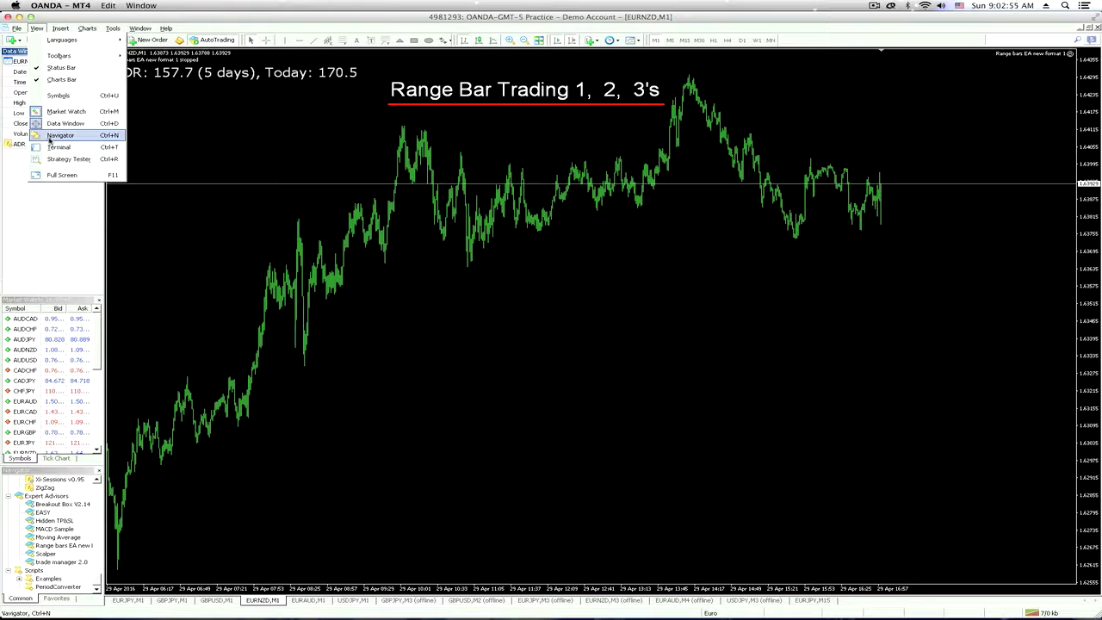
click(67, 252)
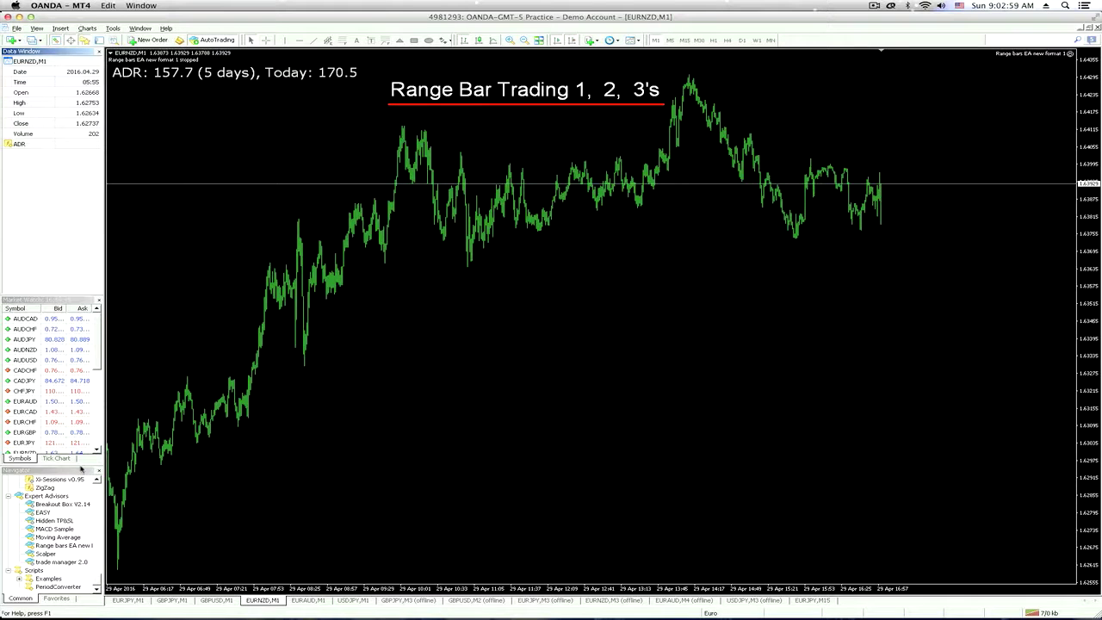
Enlarge the Navigator upward and collapse its Oscillators and Trend indicator groups
click(69, 304)
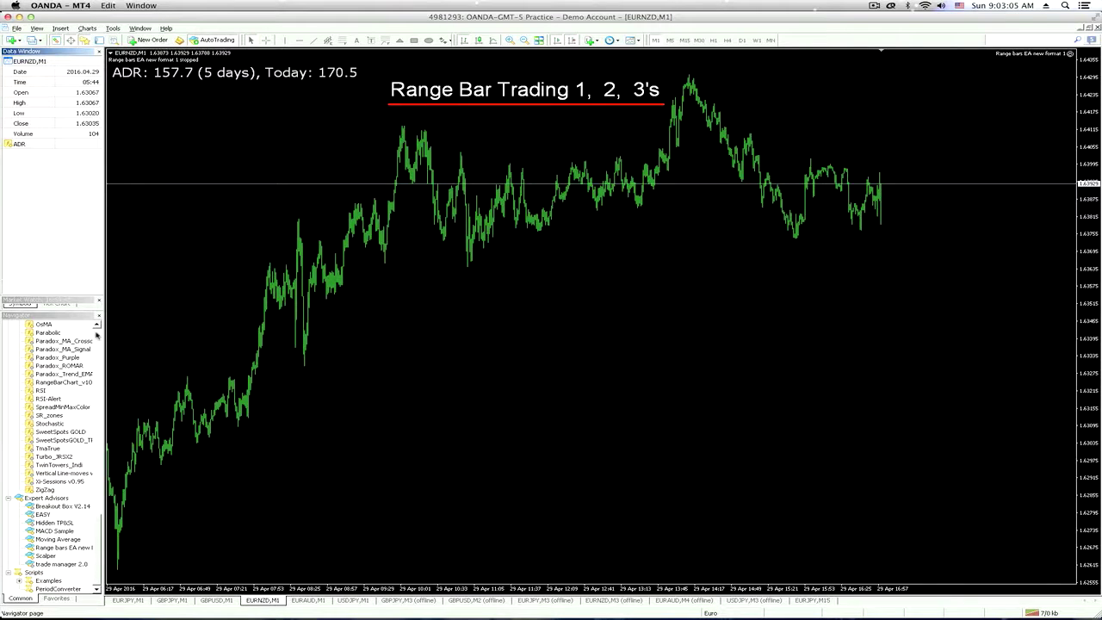
scroll(98, 338, up, 15)
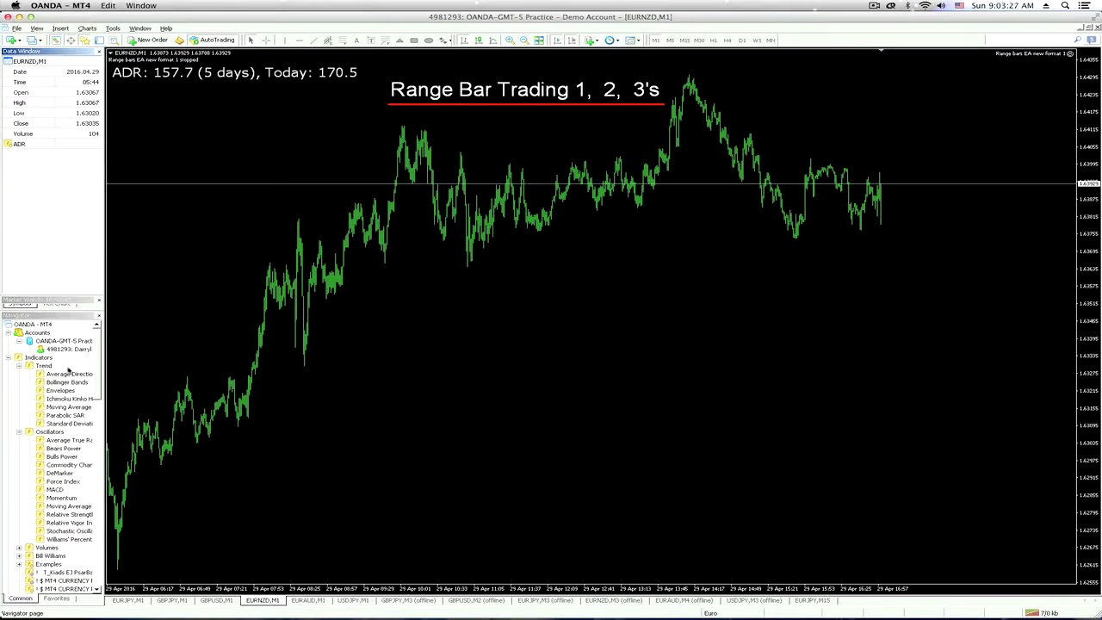
click(19, 431)
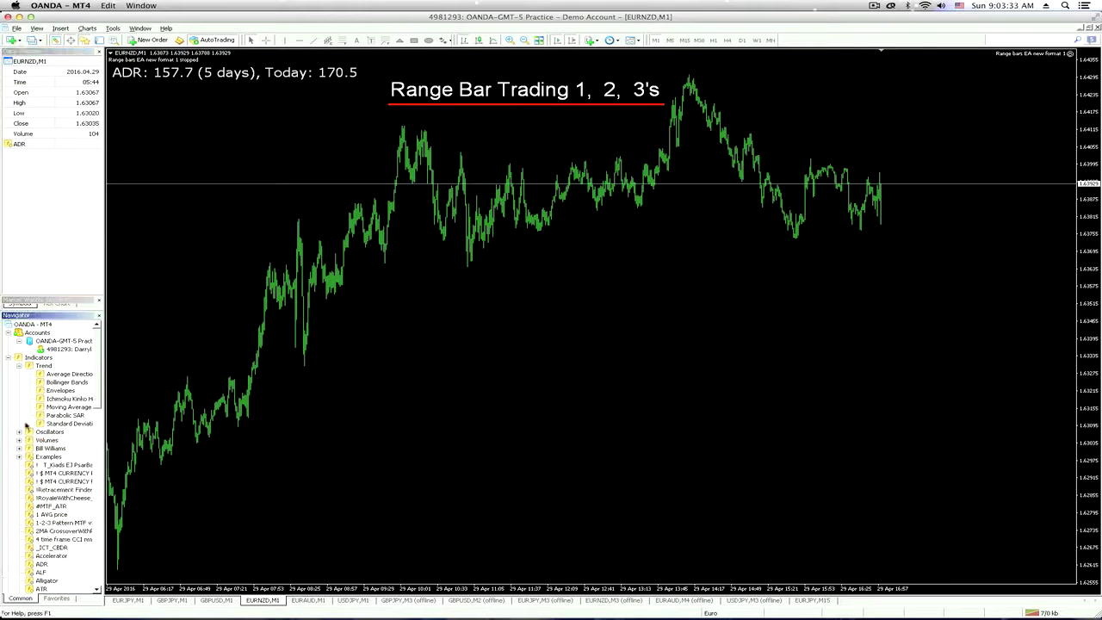
click(19, 366)
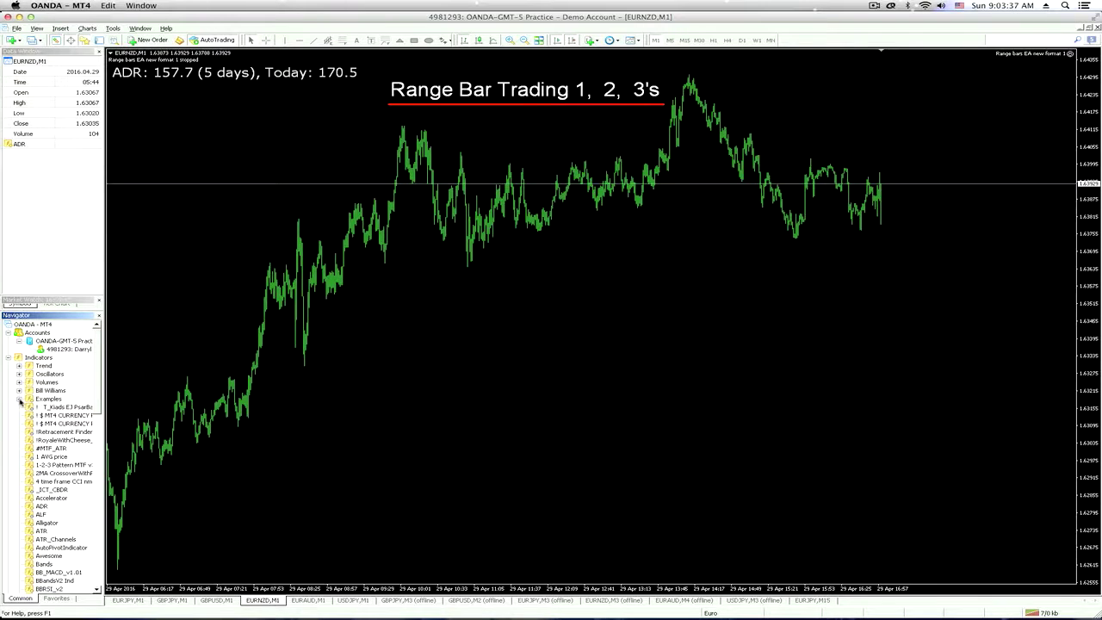
Locate Range bars EA new format 1 among the Expert Advisors and open the properties of the expert advisor on the EURNZD chart
scroll(63, 448, down, 10)
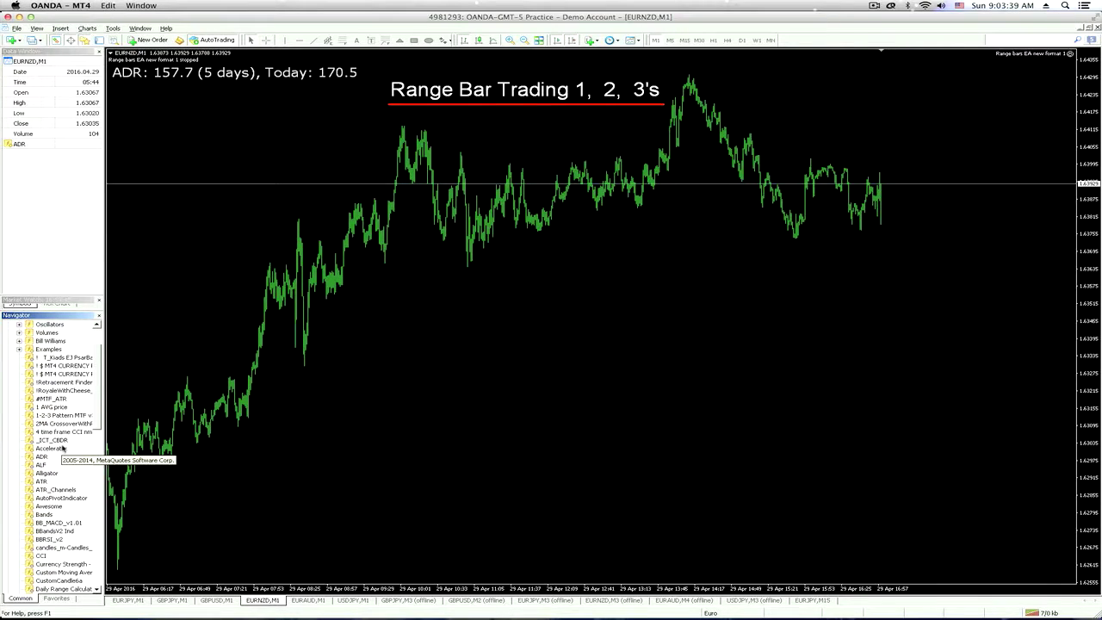
scroll(63, 448, down, 2)
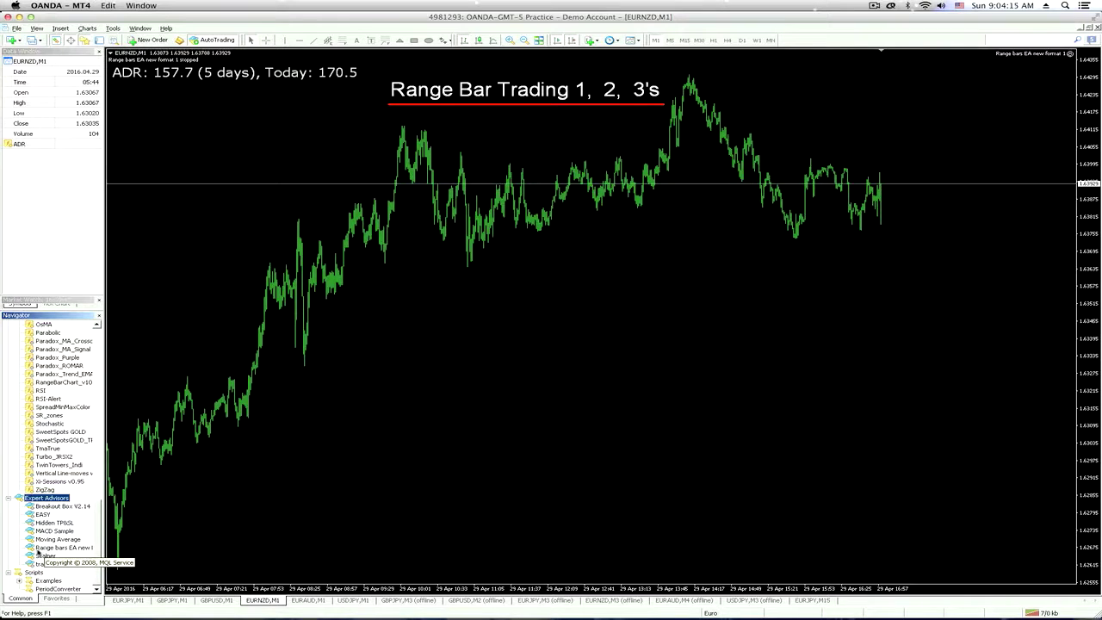
click(43, 548)
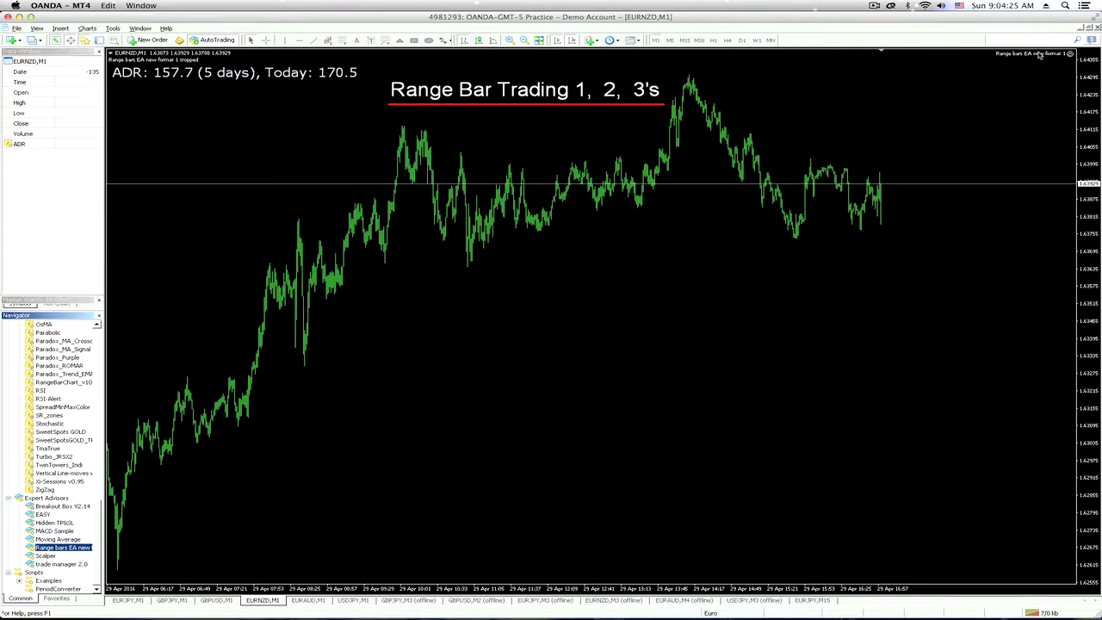
right_click(588, 281)
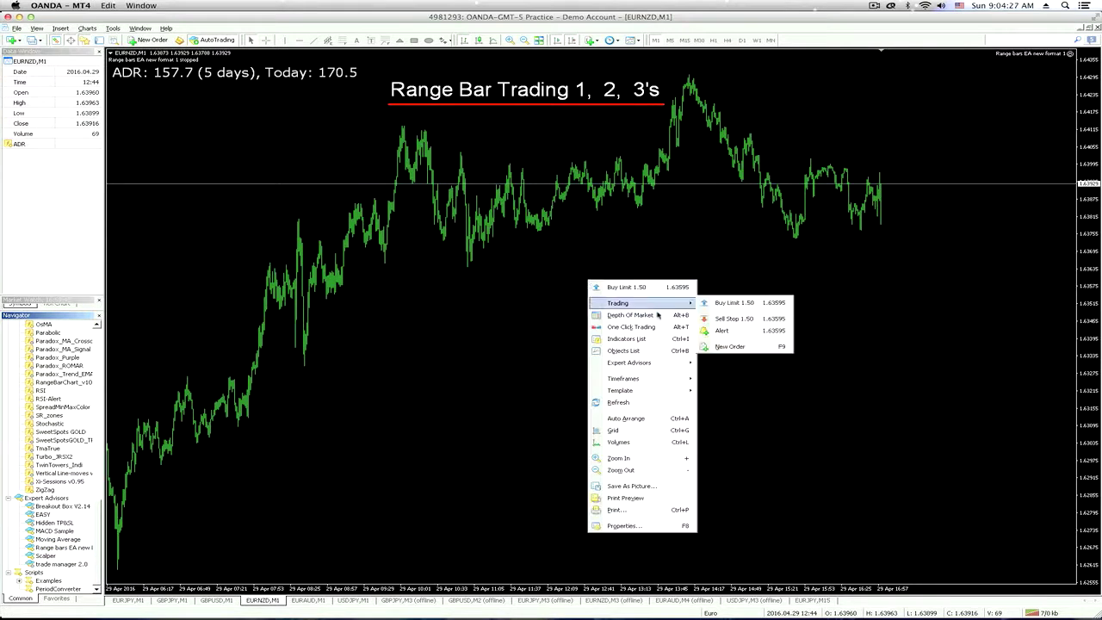
mouse_move(650, 363)
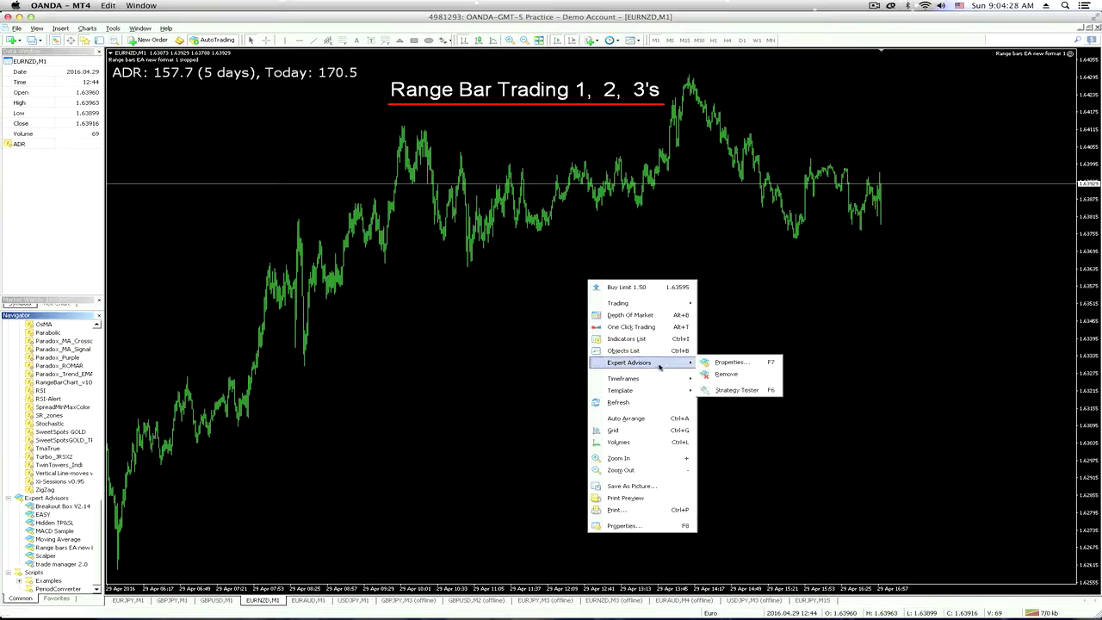
click(728, 362)
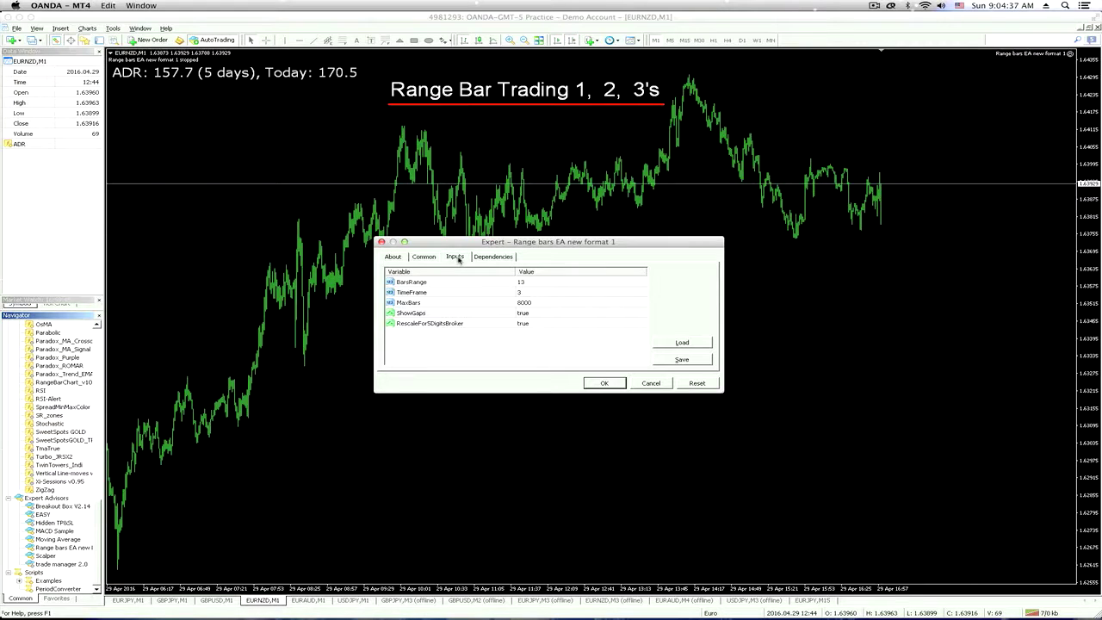
Review the expert advisor's About information and Common settings, including the available position options, keeping Long & Short
click(394, 258)
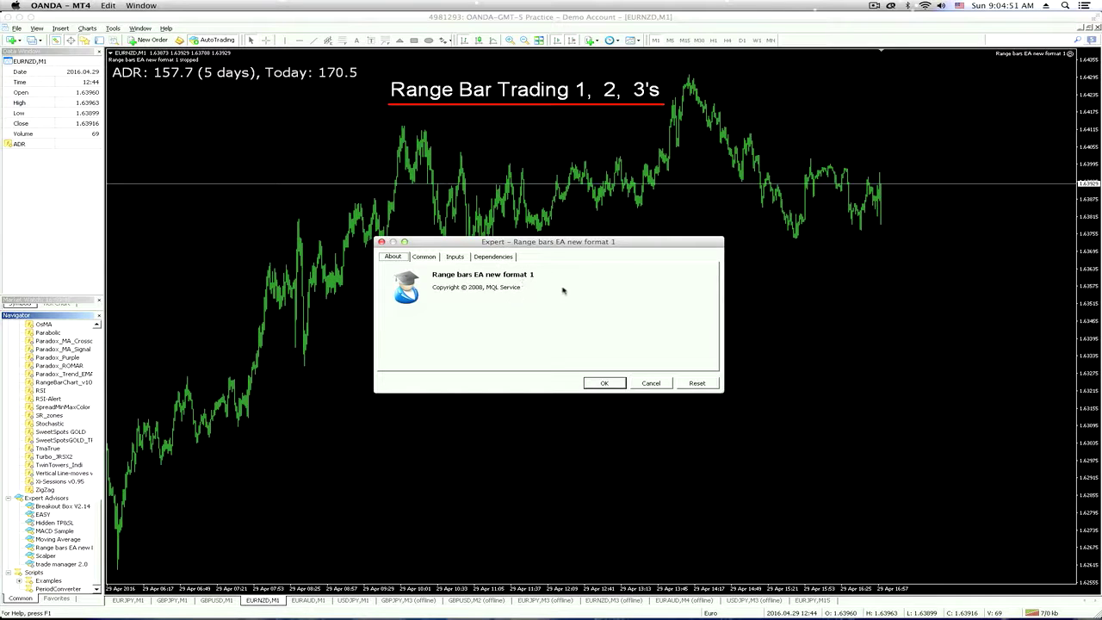
click(431, 260)
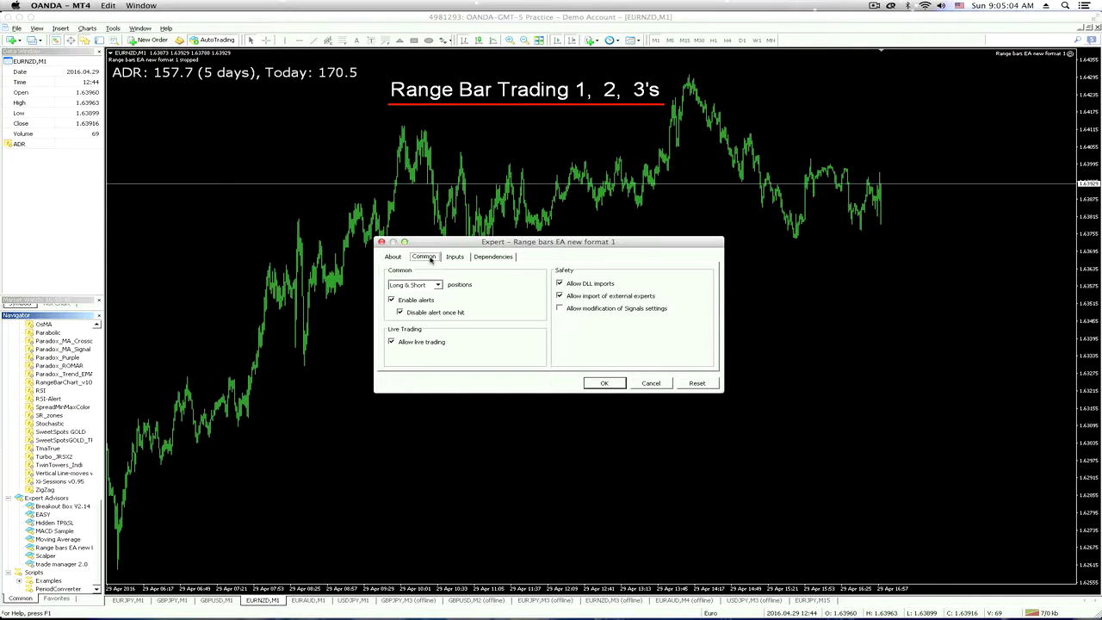
click(438, 285)
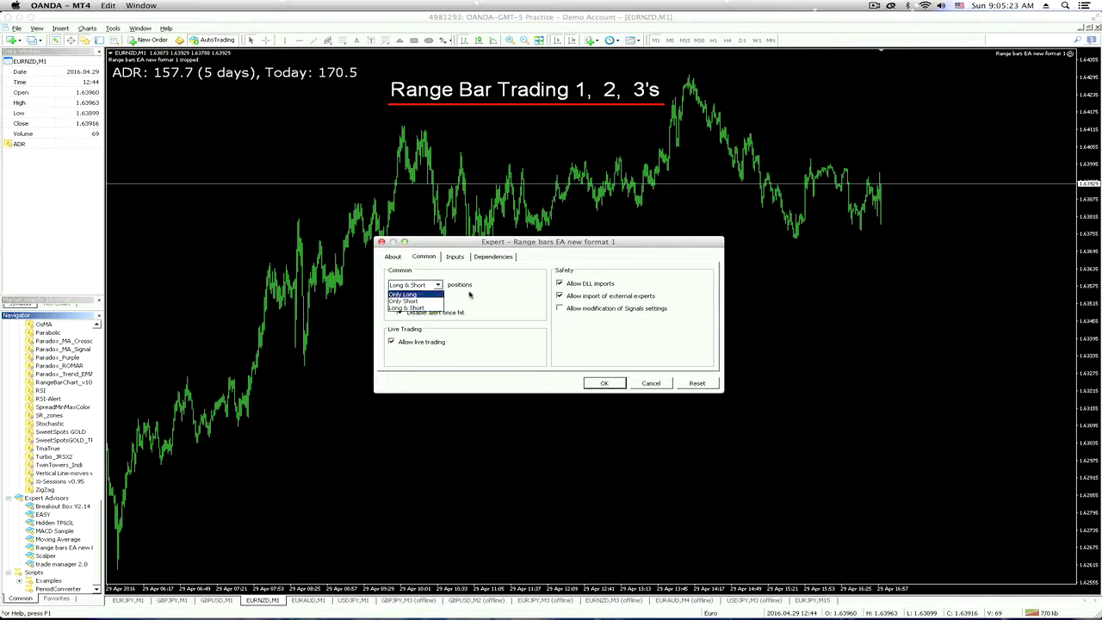
click(527, 302)
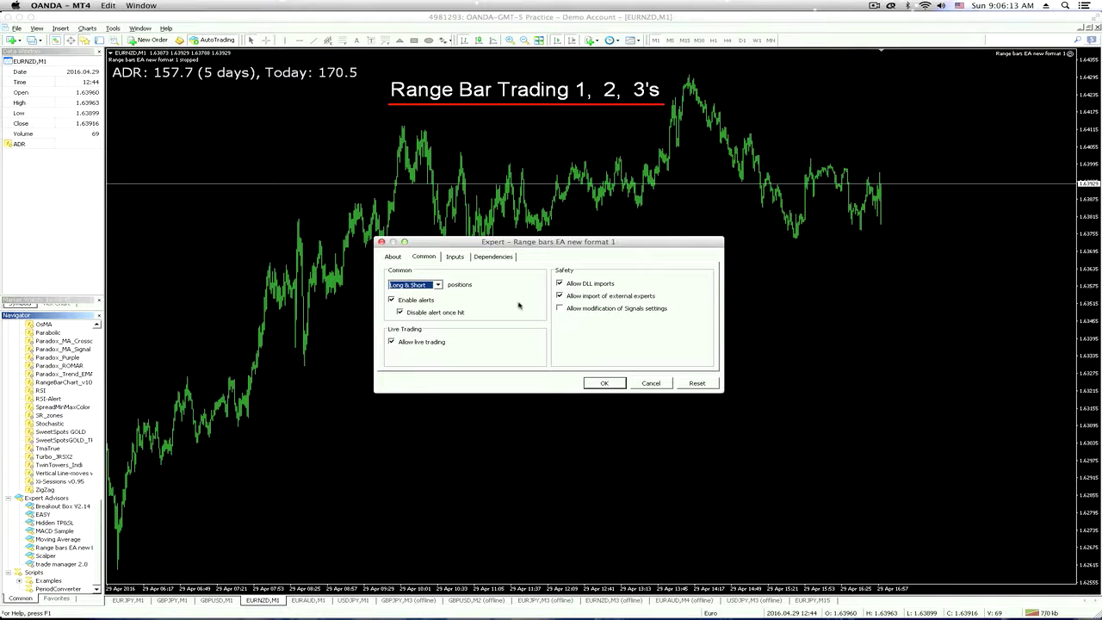
Review the expert advisor's input parameters, highlighting TimeFrame and MaxBars
click(455, 259)
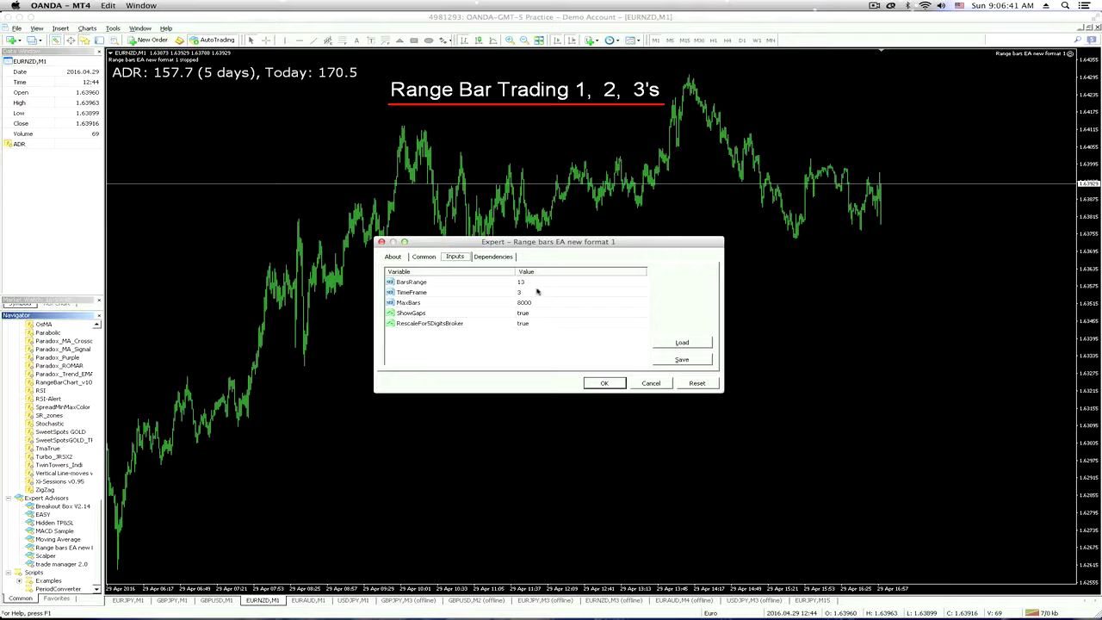
click(521, 295)
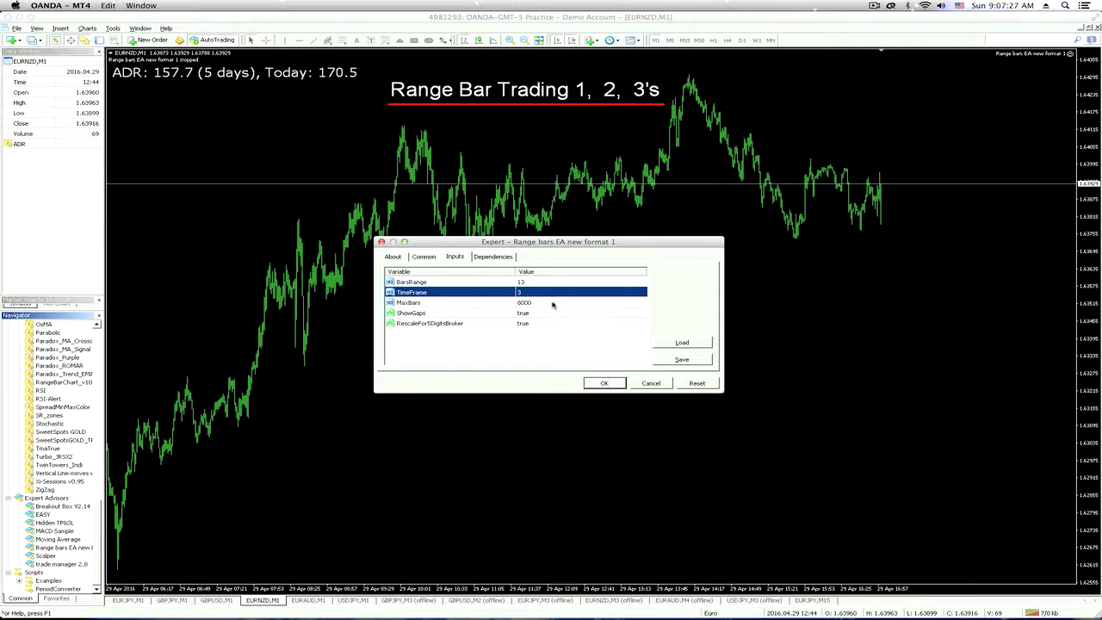
click(531, 303)
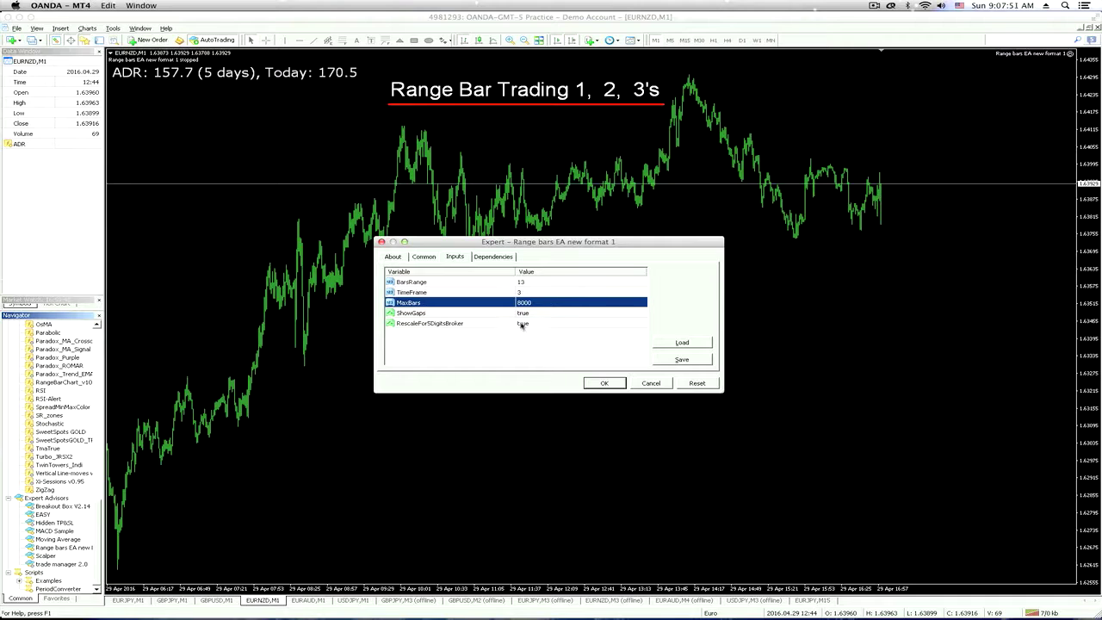
Set the expert advisor's TimeFrame input to 3 and review its library dependencies before returning to the input parameters
click(523, 325)
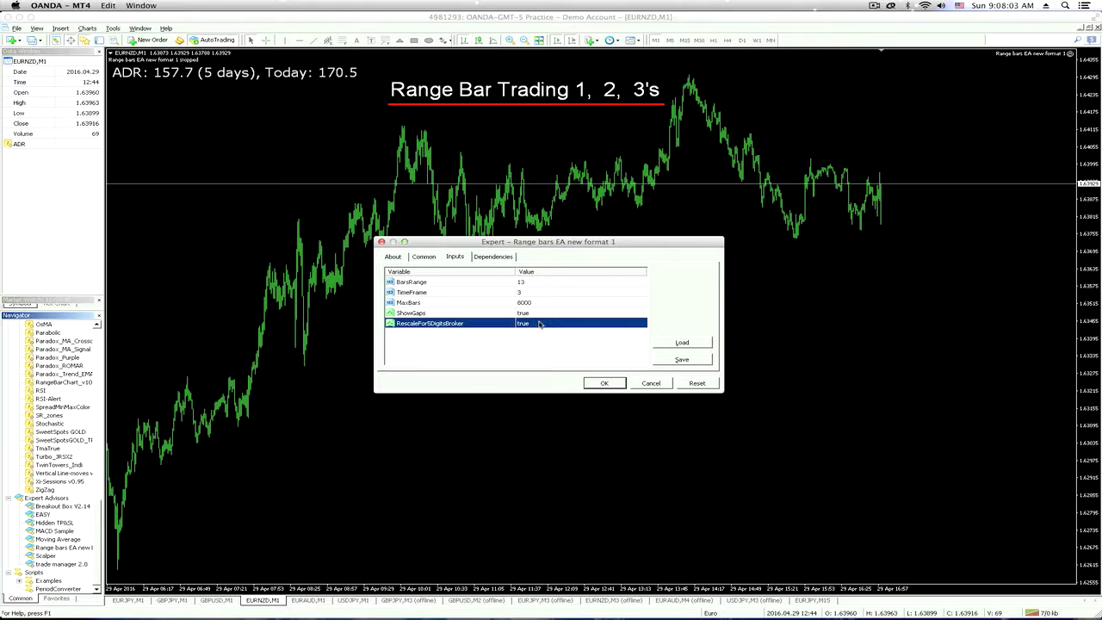
click(518, 293)
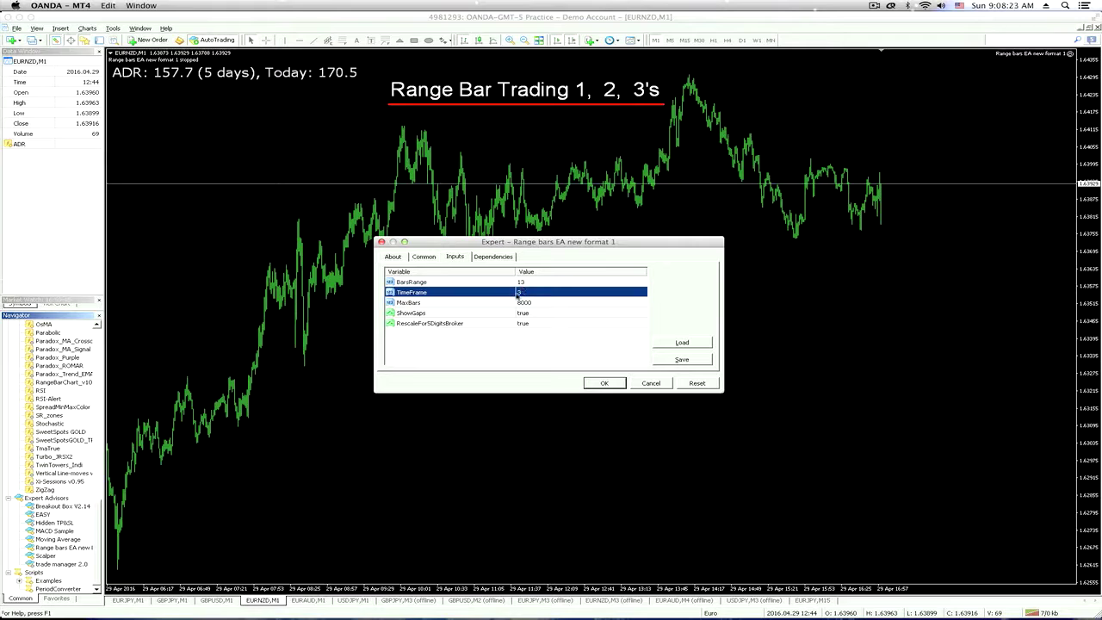
click(518, 293)
key(Return)
text(3)
click(497, 258)
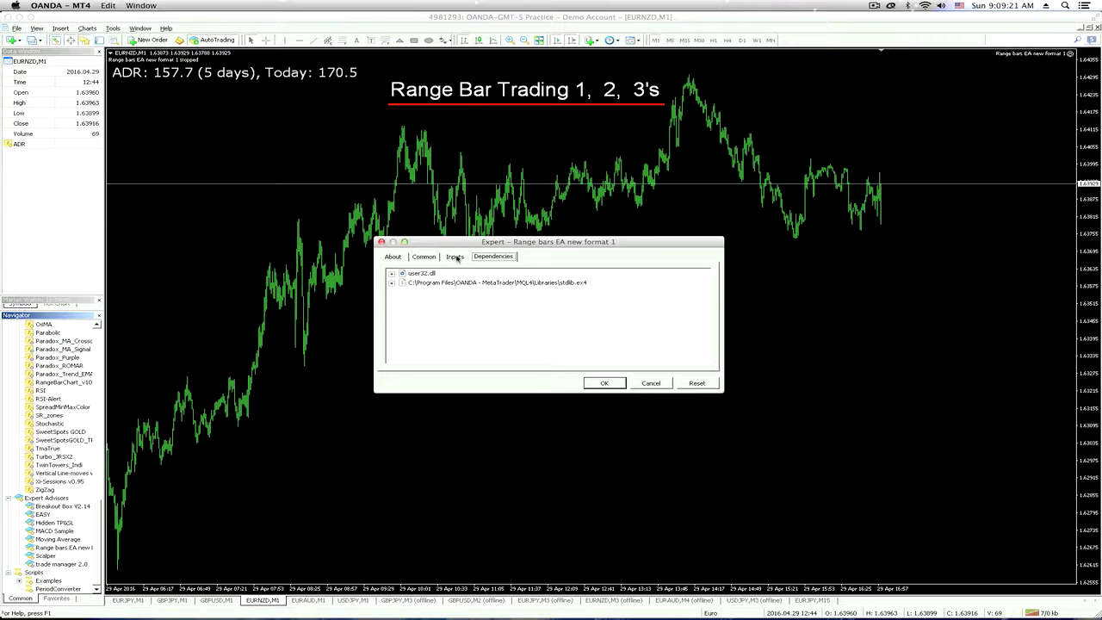
click(455, 258)
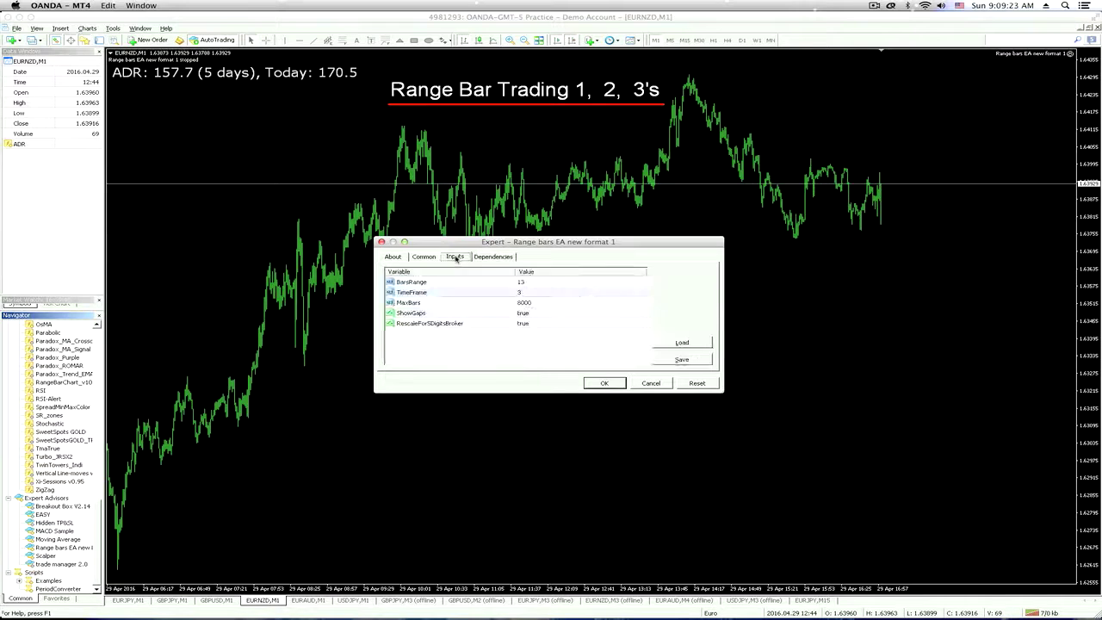
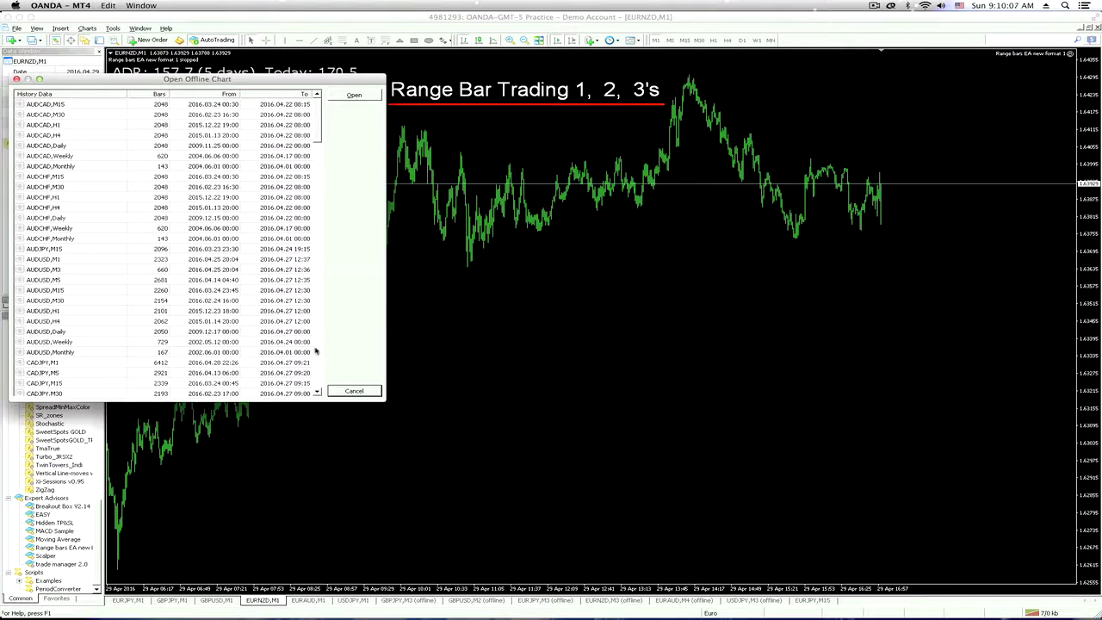
Locate the EURNZD,M3 history data in the offline chart list, then close the list without opening a chart
scroll(315, 351, down, 9)
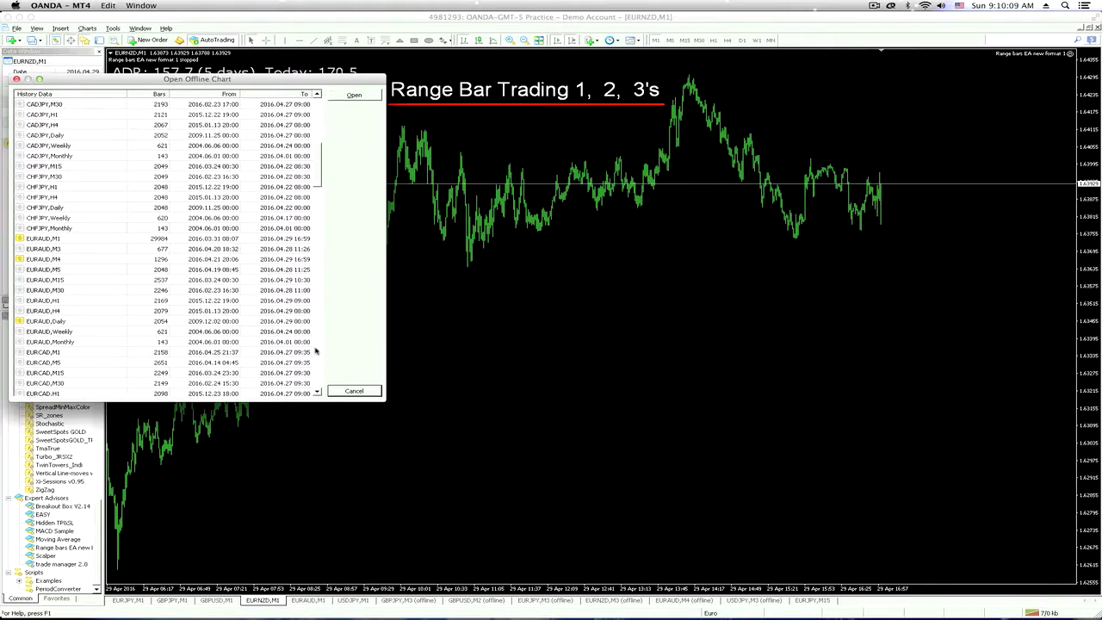
scroll(315, 350, down, 9)
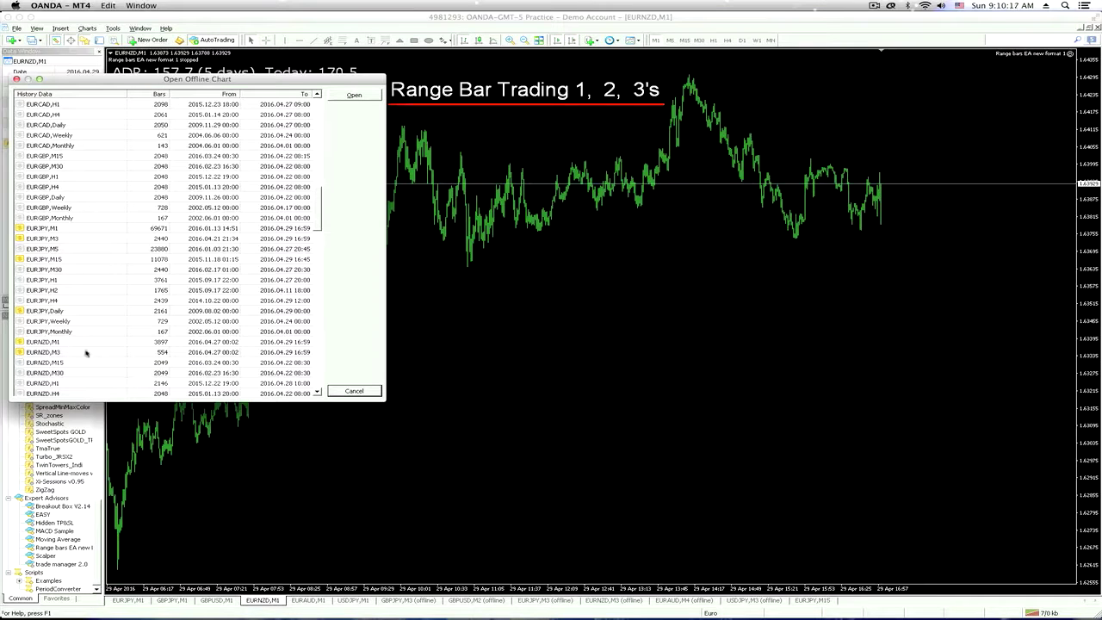
click(49, 353)
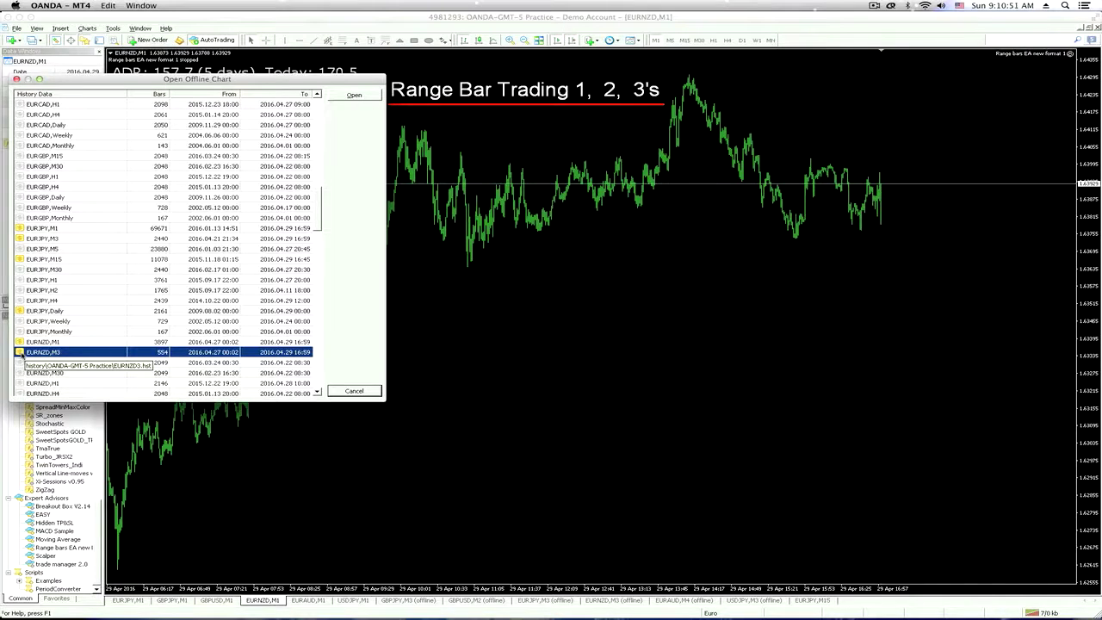
click(355, 392)
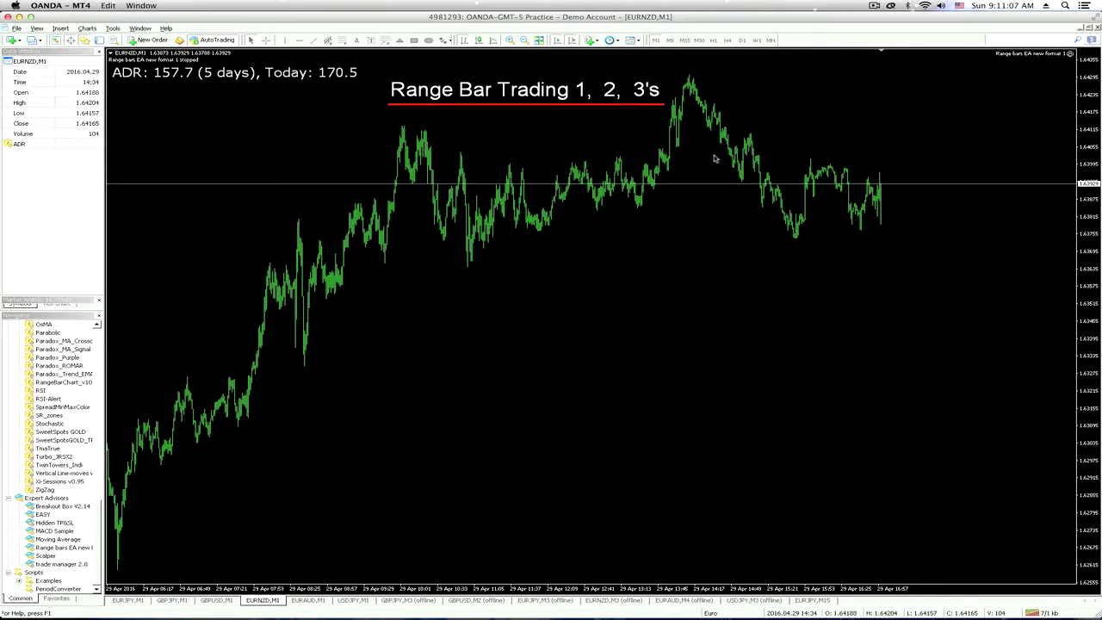